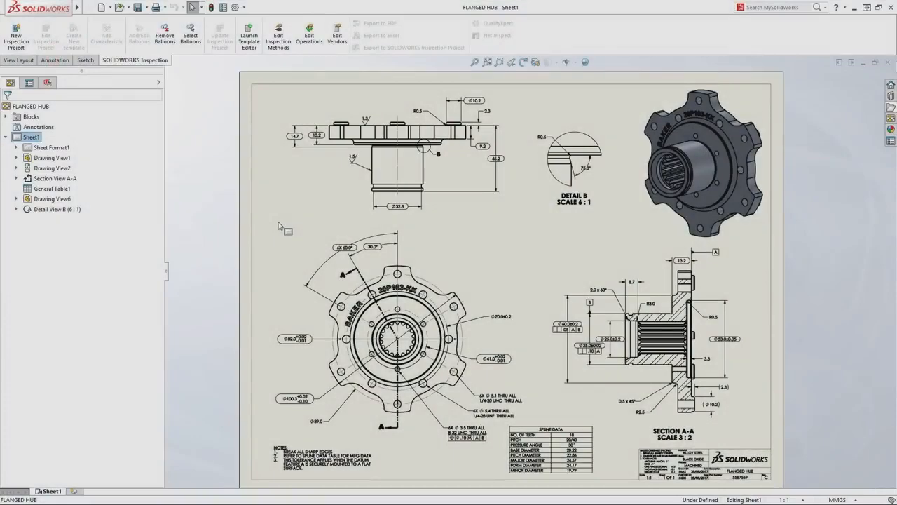
- Mark the Ø70.0±0.2 dimension in the flange's front view as an inspection dimension
right_drag(278, 223, 304, 248)
mouse_move(266, 218)
mouse_down()
mouse_move(387, 331)
mouse_move(496, 411)
mouse_move(659, 482)
mouse_up()
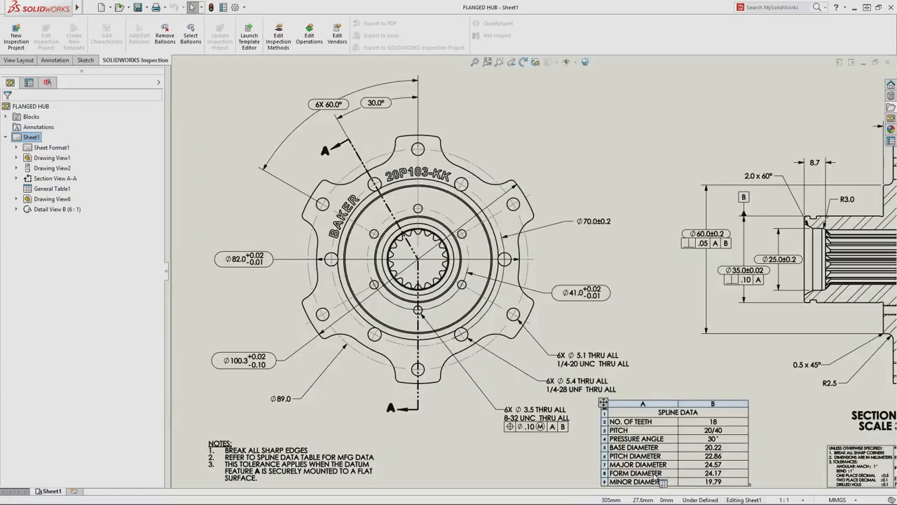
click(544, 415)
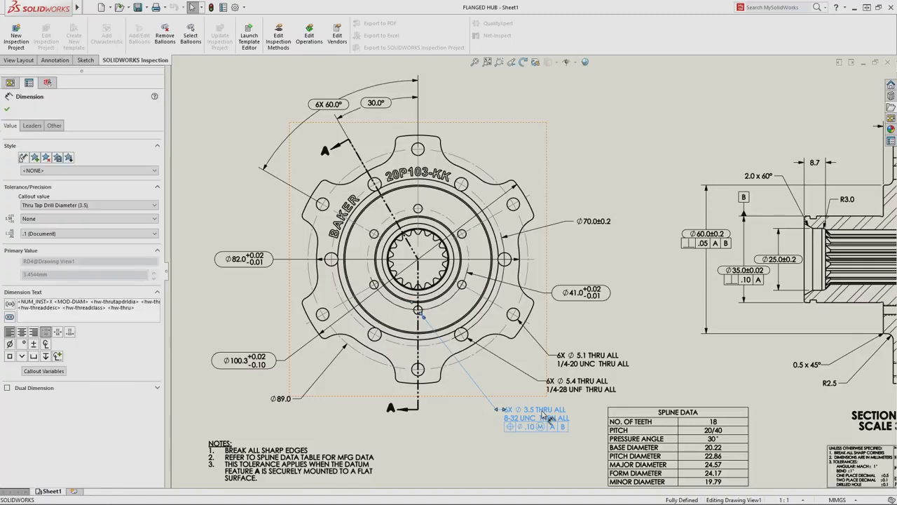
click(576, 298)
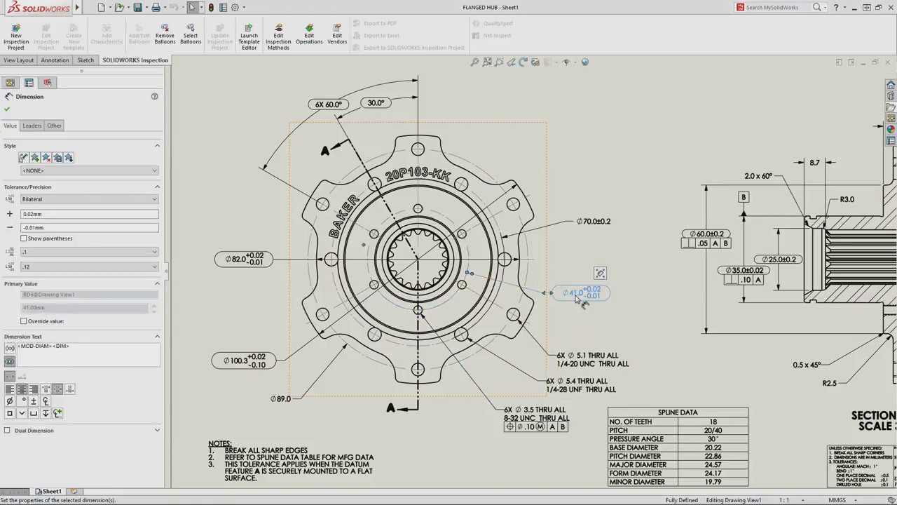
click(594, 221)
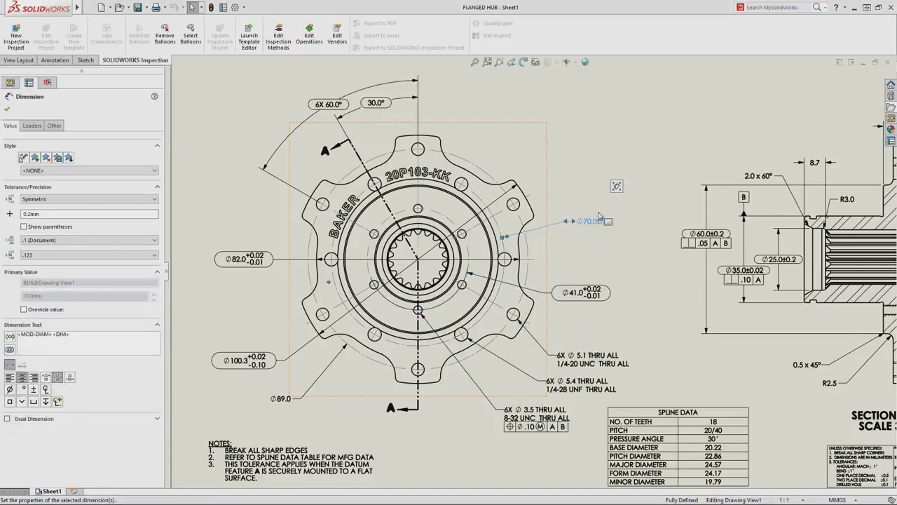
mouse_move(617, 186)
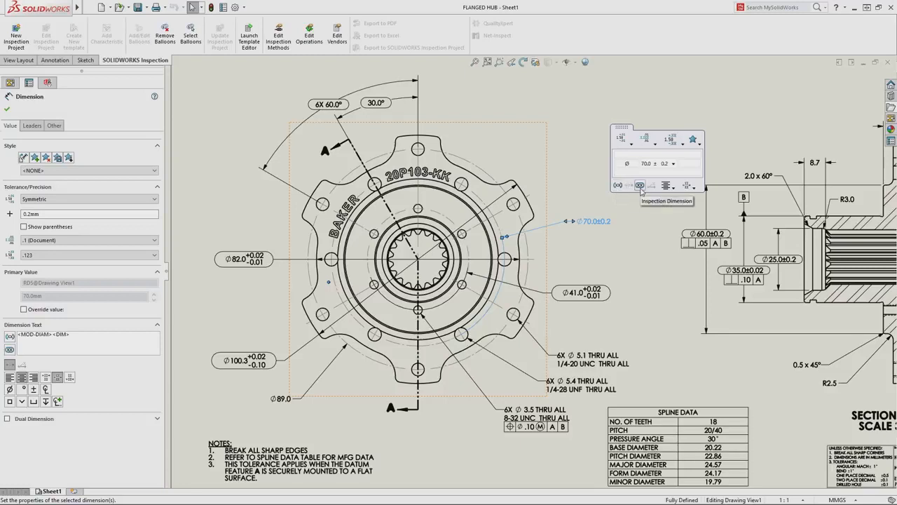
click(640, 186)
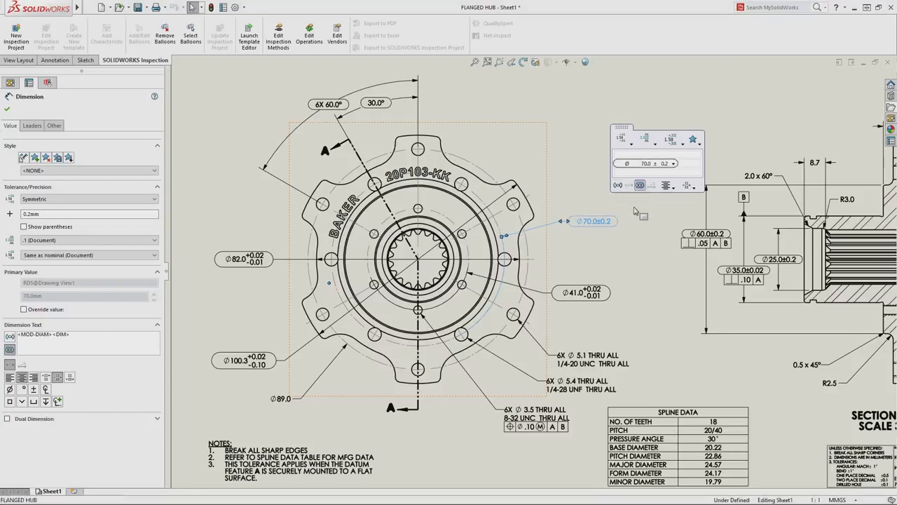
click(636, 204)
click(511, 63)
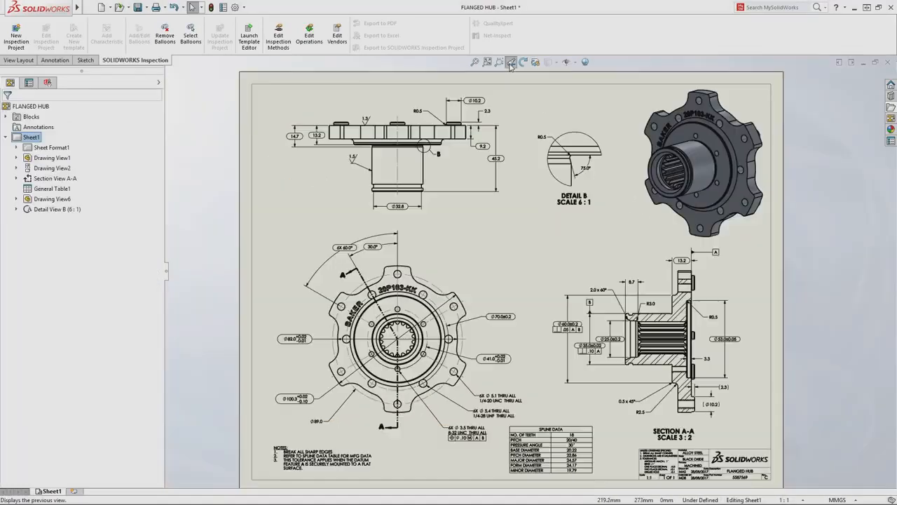
- Start a new inspection project from the Default.swidot template and set the vendor to ACME
click(15, 44)
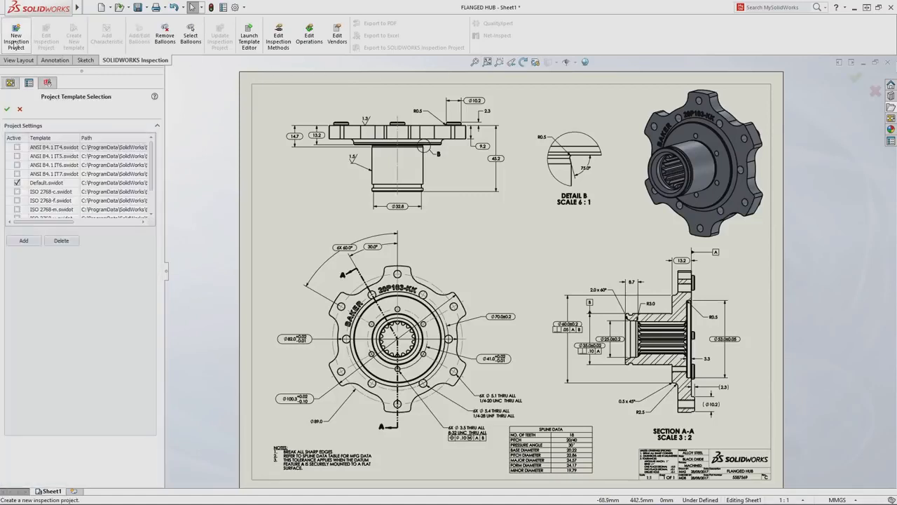
click(7, 108)
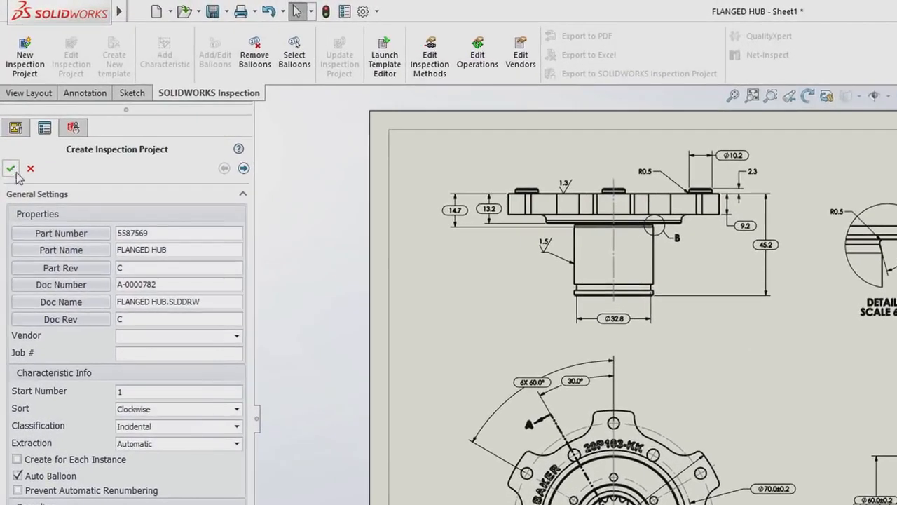
click(236, 339)
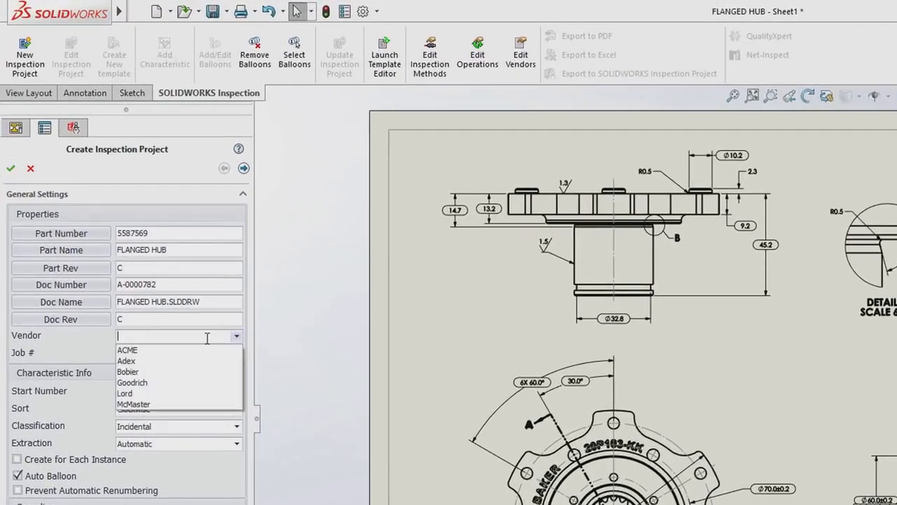
click(159, 348)
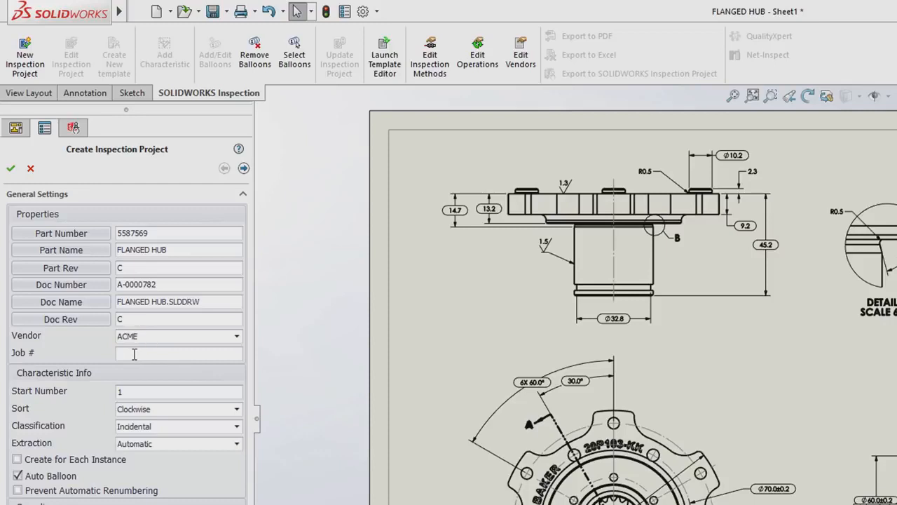
- Limit dimension extraction to inspection dimensions only and create the ballooned inspection project
click(244, 168)
click(42, 243)
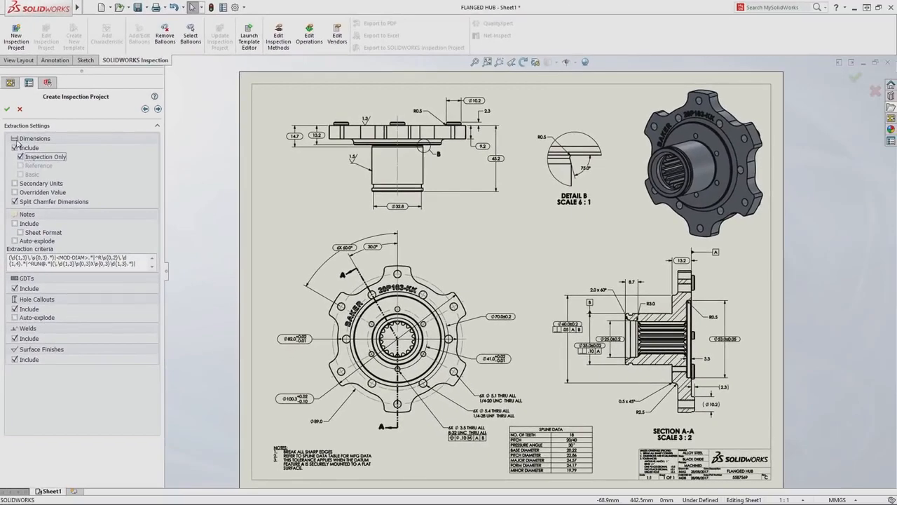
click(7, 110)
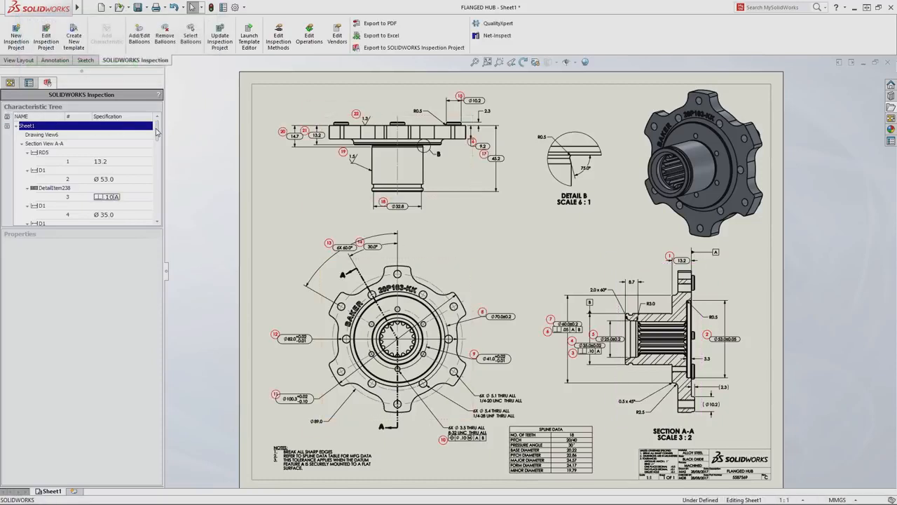
- Classify the Ø41.0 characteristic (number 9) as Critical and mark it as a key characteristic
scroll(154, 147, down, 5)
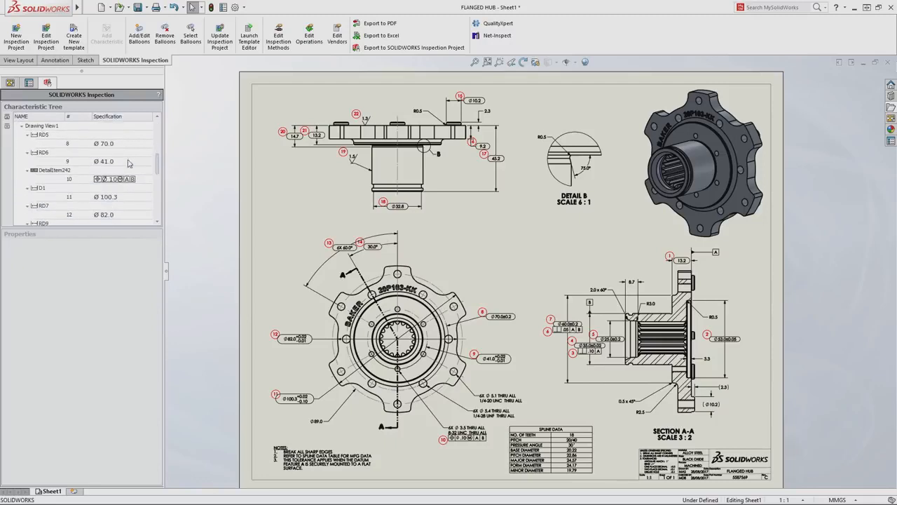
click(110, 162)
right_click(110, 161)
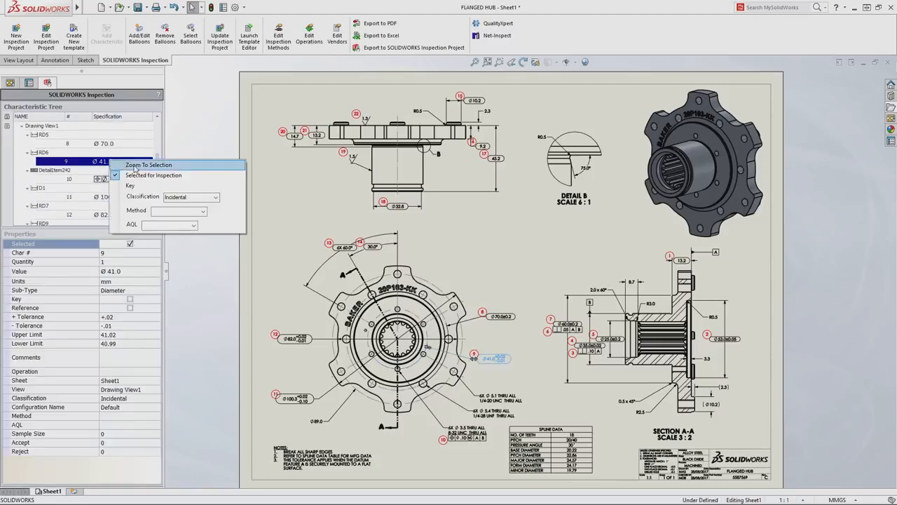
click(135, 166)
right_click(128, 164)
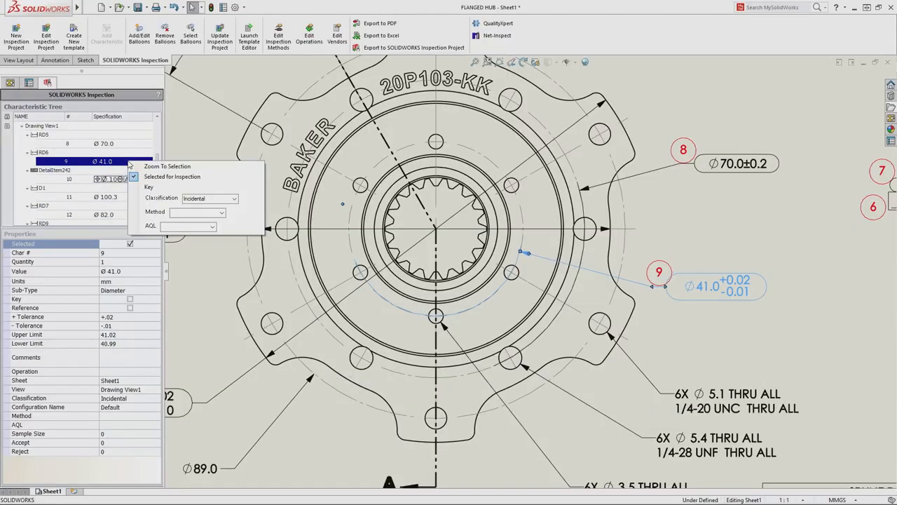
click(235, 199)
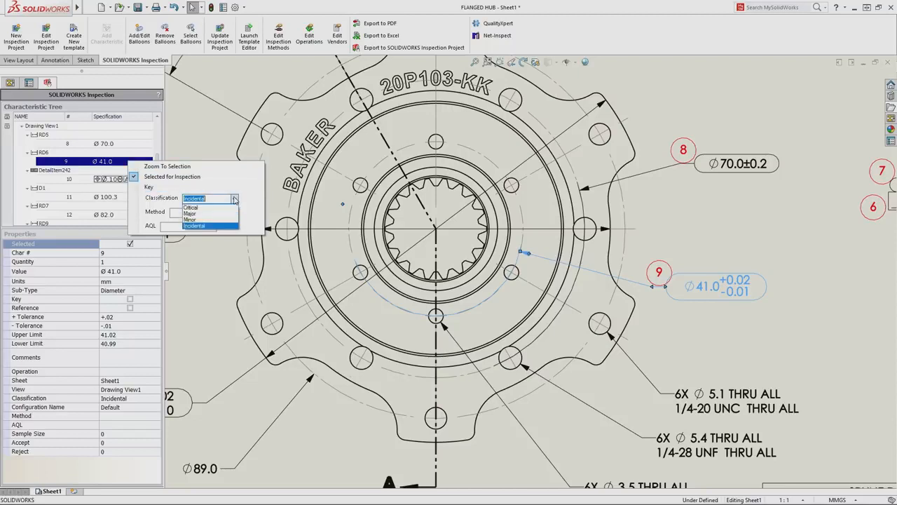
click(191, 208)
click(129, 300)
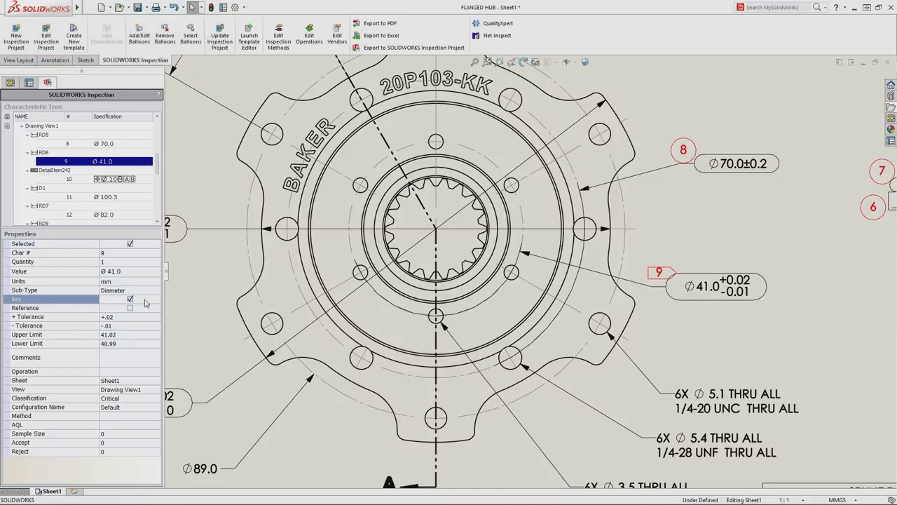
key(f)
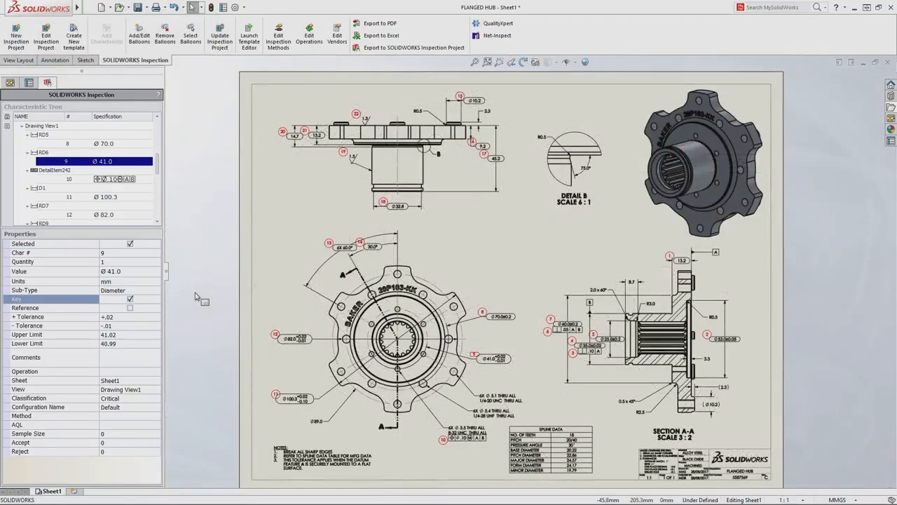
- Export the inspection project to Excel using the AS9102.xlt template
click(373, 36)
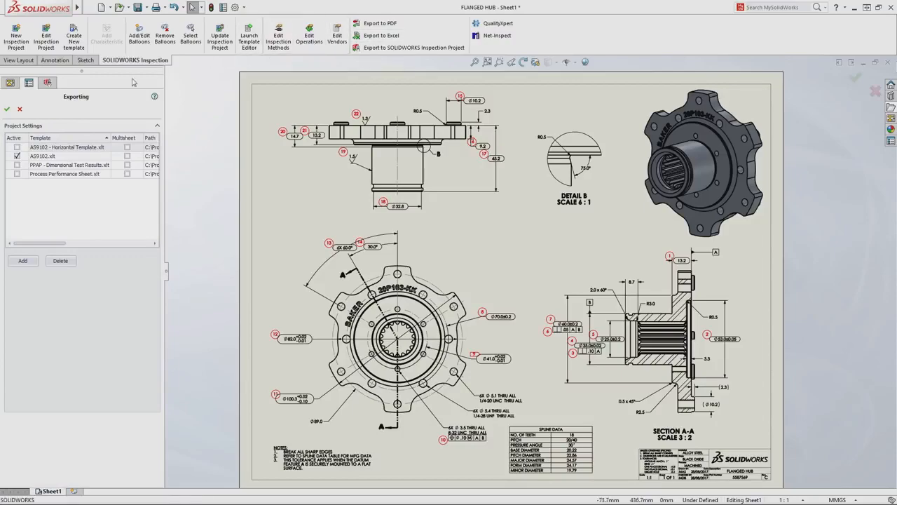
click(7, 109)
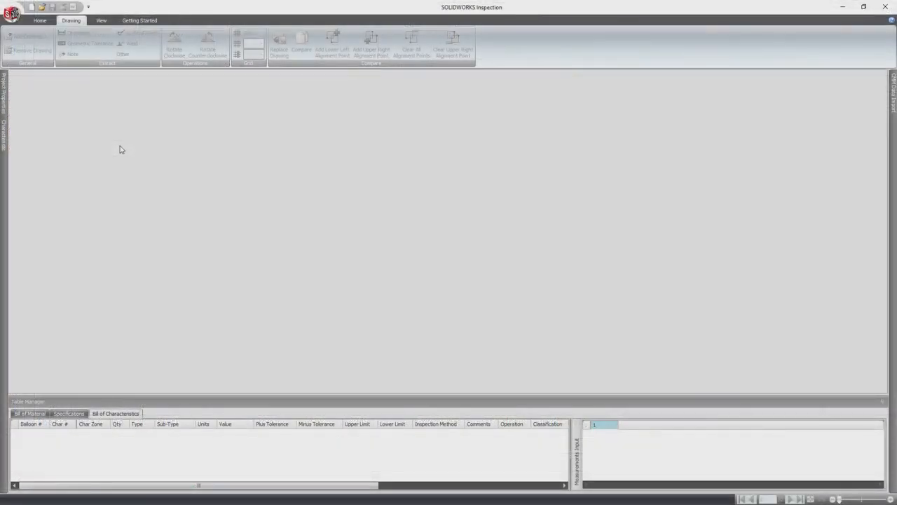
- In the standalone SOLIDWORKS Inspection application, create a project from the AS9102 (Metric) template and load the Shaft.PDF drawing
click(31, 7)
click(382, 216)
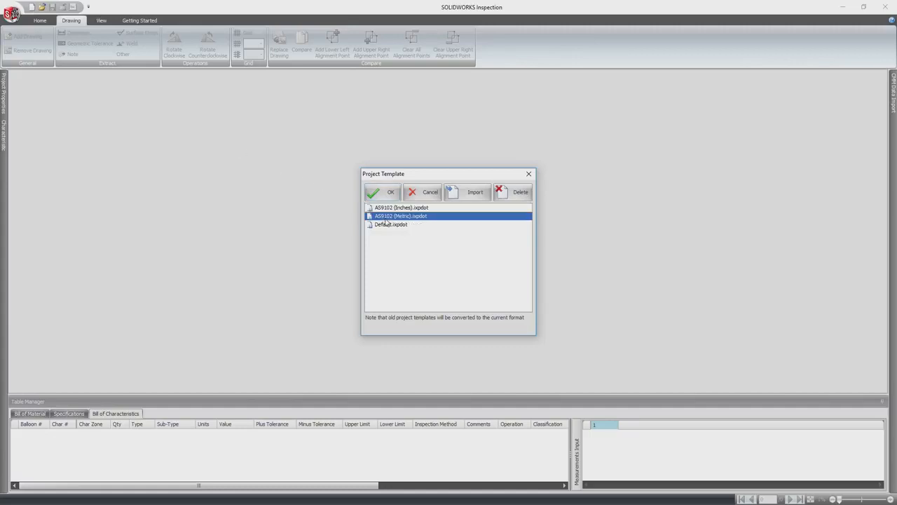
click(382, 197)
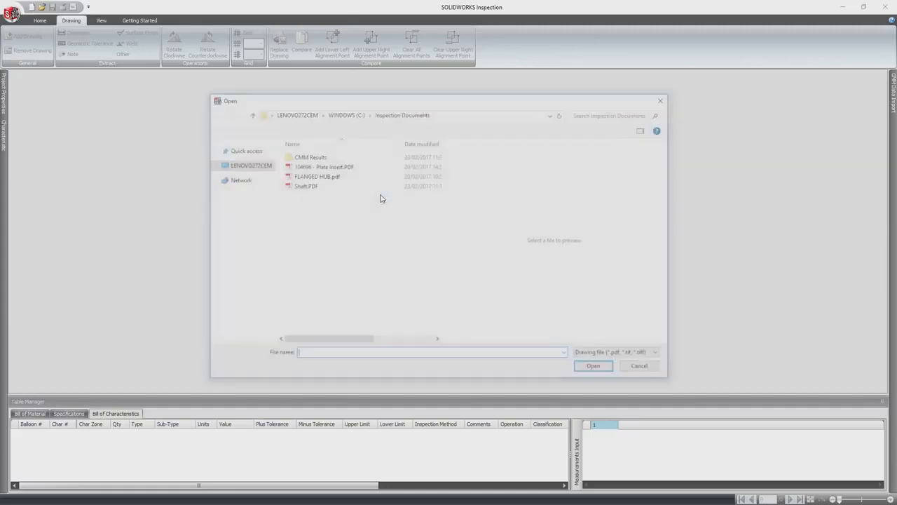
click(303, 185)
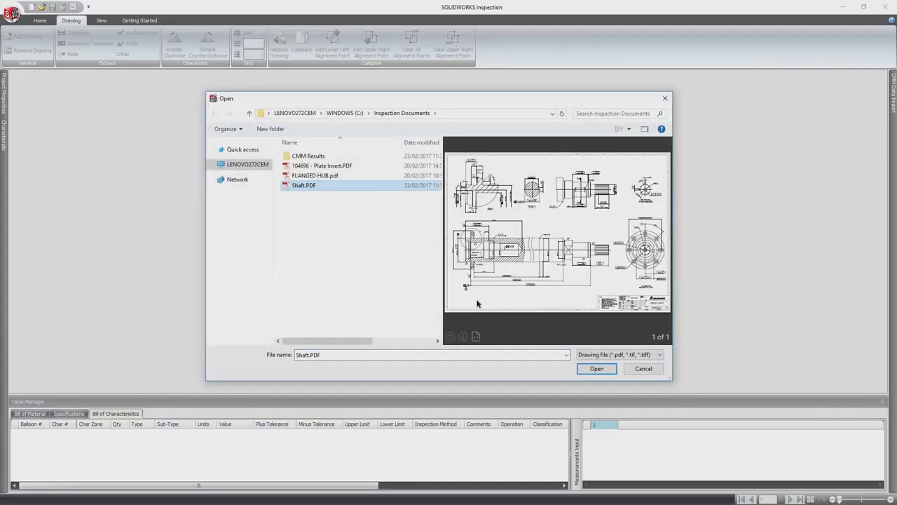
click(595, 368)
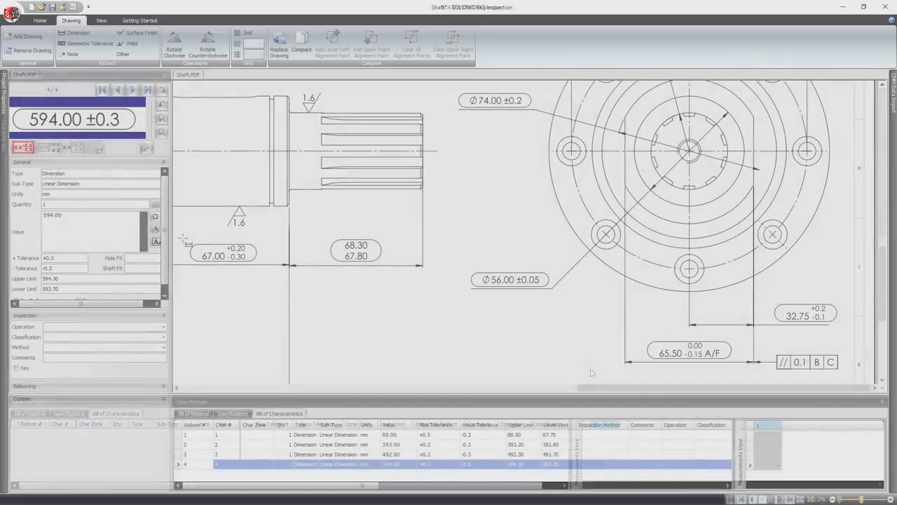
- Extract the 67.00, 68.30/67.80, Ø74.00 ±0.2, Ø56.00 ±0.05 and 65.50 A/F dimensions from the shaft drawing as characteristics
drag(183, 238, 268, 269)
drag(326, 237, 394, 271)
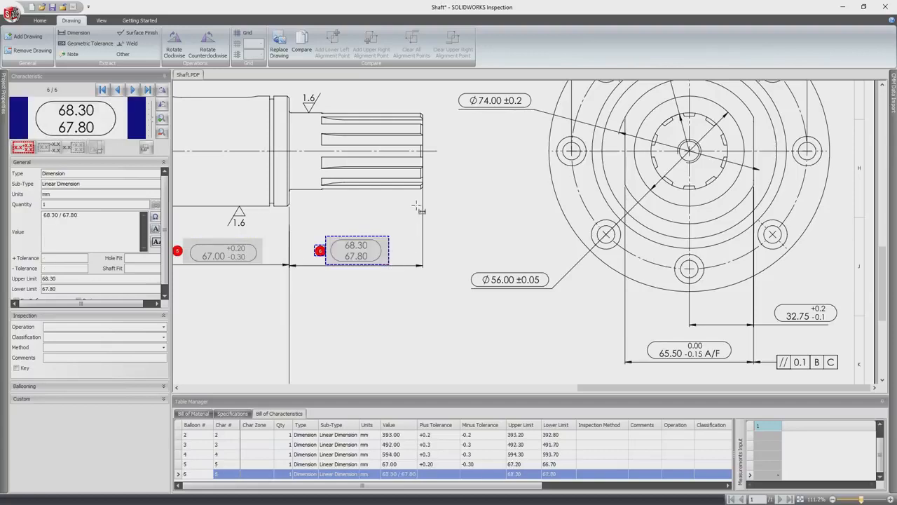
drag(488, 107, 536, 115)
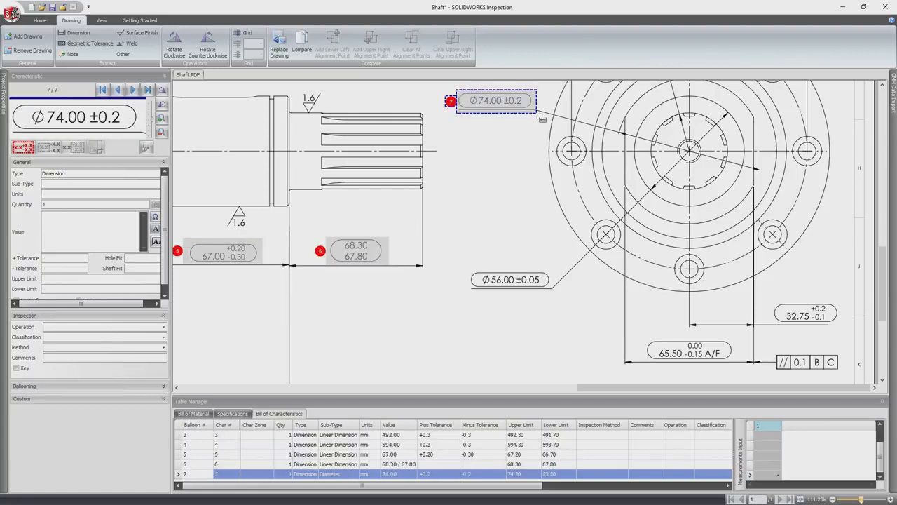
drag(466, 268, 560, 300)
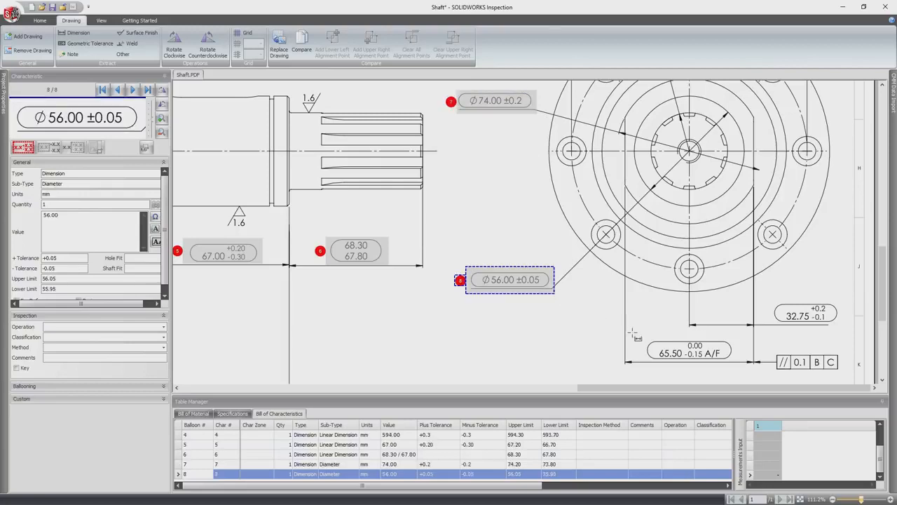
drag(663, 351, 738, 366)
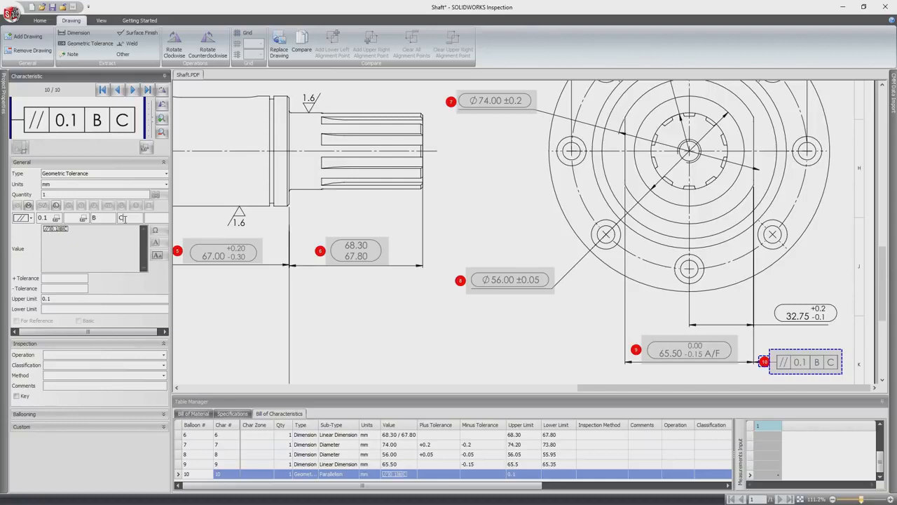
- Classify the 0.1 parallelism tolerance to datums B and C as Major and assign it an inspection method
click(164, 365)
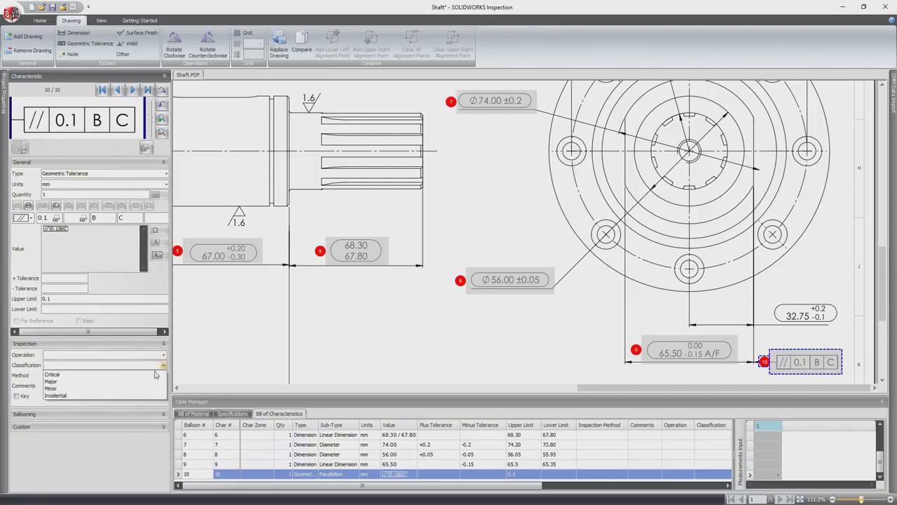
click(129, 382)
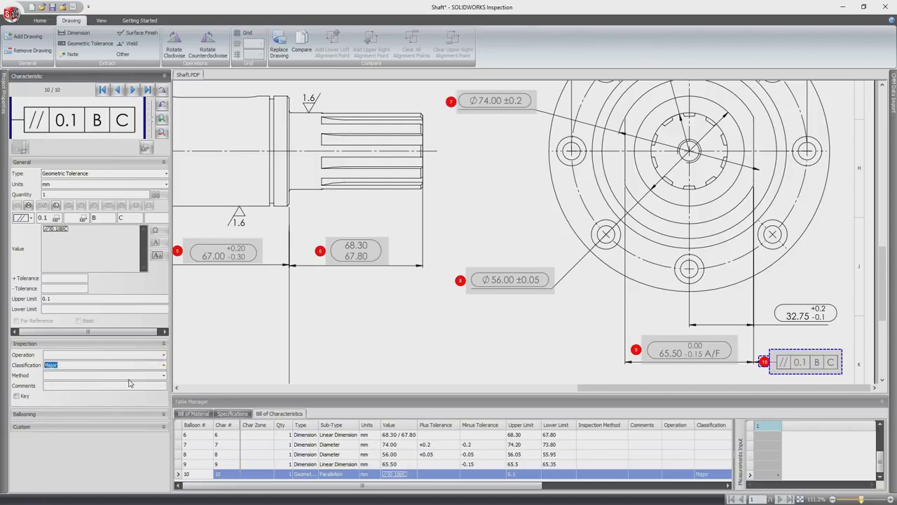
click(164, 375)
click(140, 385)
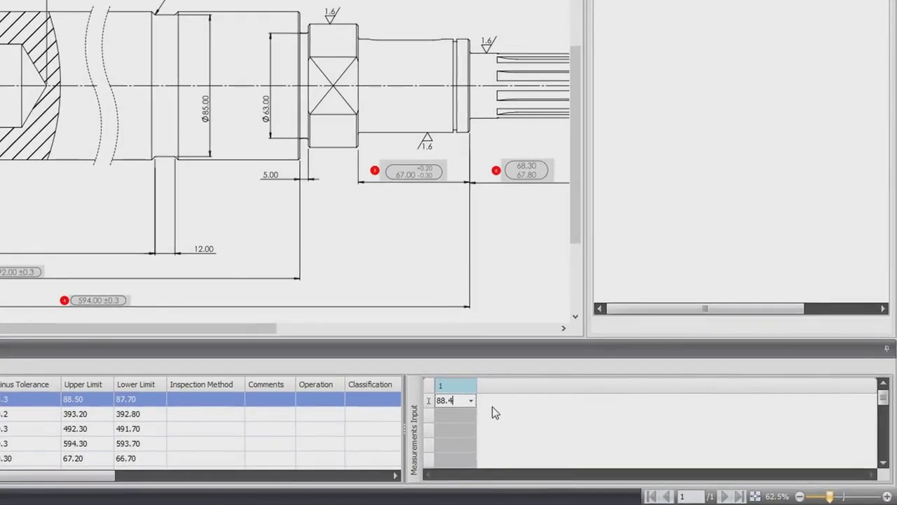
- Enter the measured values 88.4, 393.1 and 492.25 for the first three characteristics
key(Return)
text(393.1)
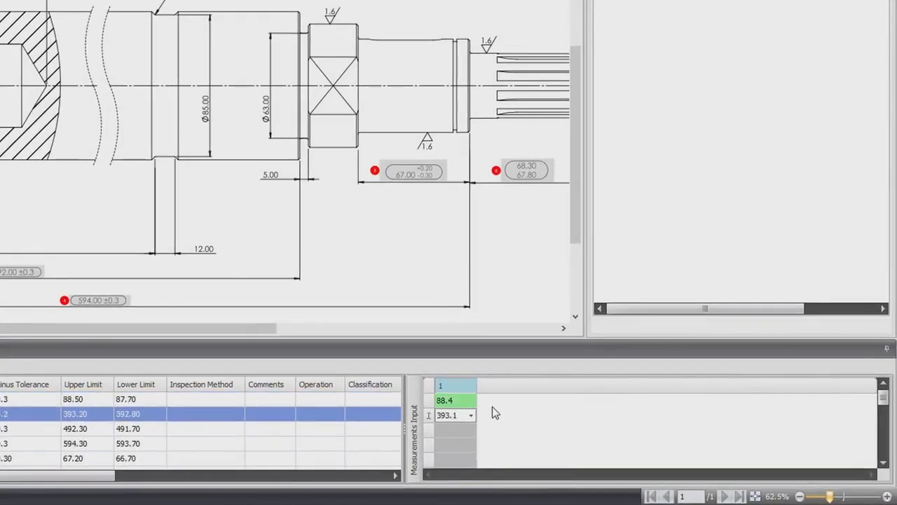
key(Return)
text(492.25)
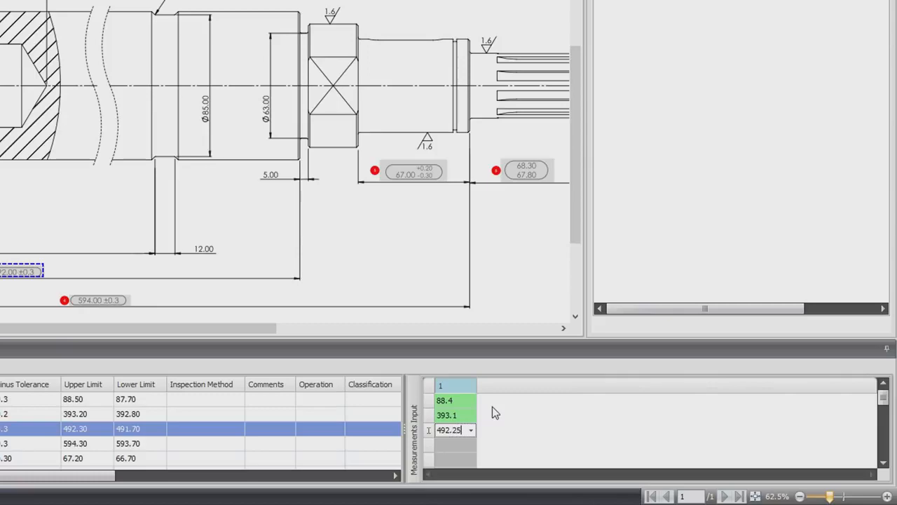
key(Return)
key(Return)
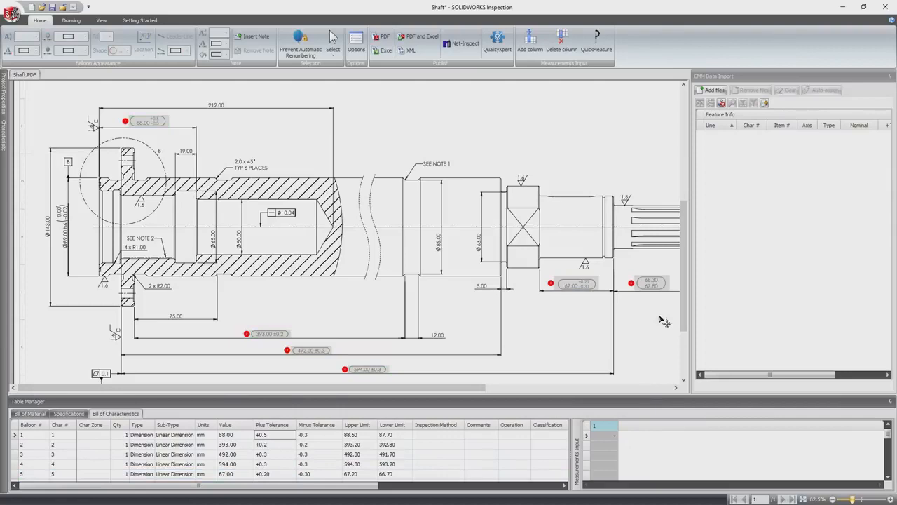
- Import the CMM result files PDCMIS Shaft 1.txt to PDCMIS Shaft 8.txt from the CMM Results folder
click(712, 90)
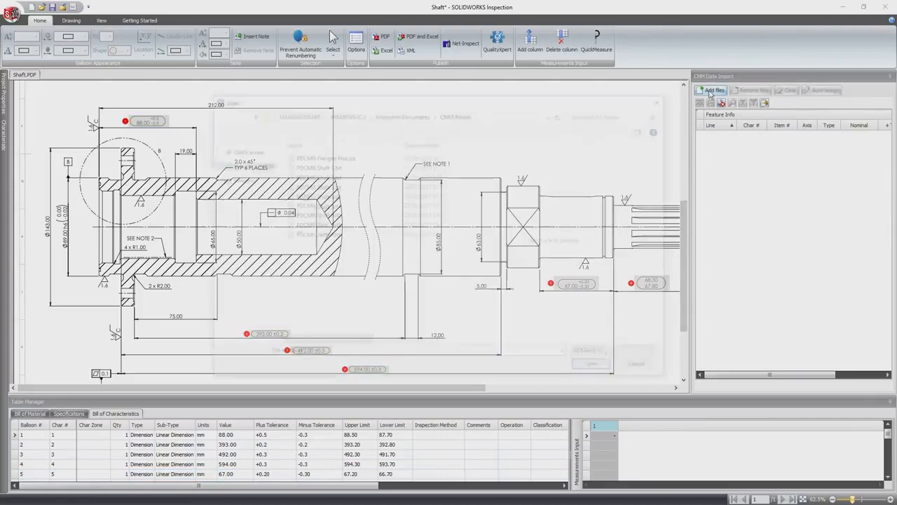
click(319, 166)
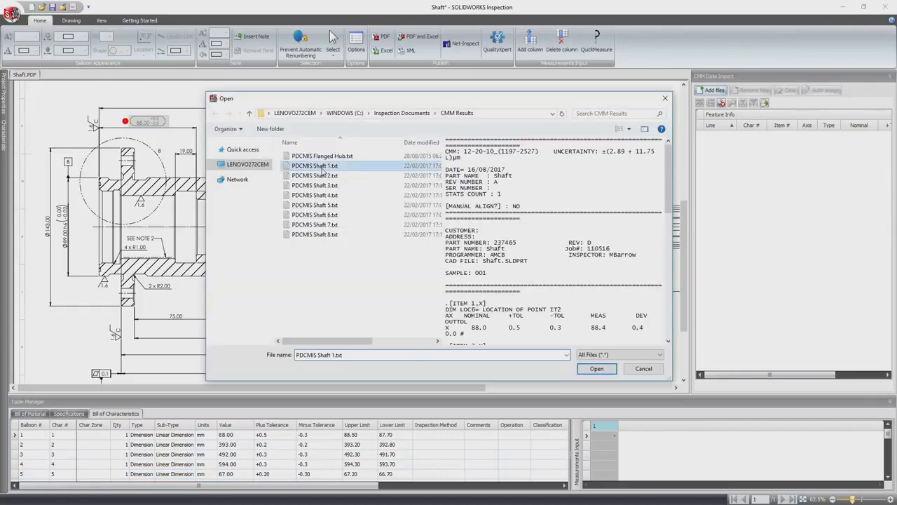
shift+click(321, 236)
click(597, 368)
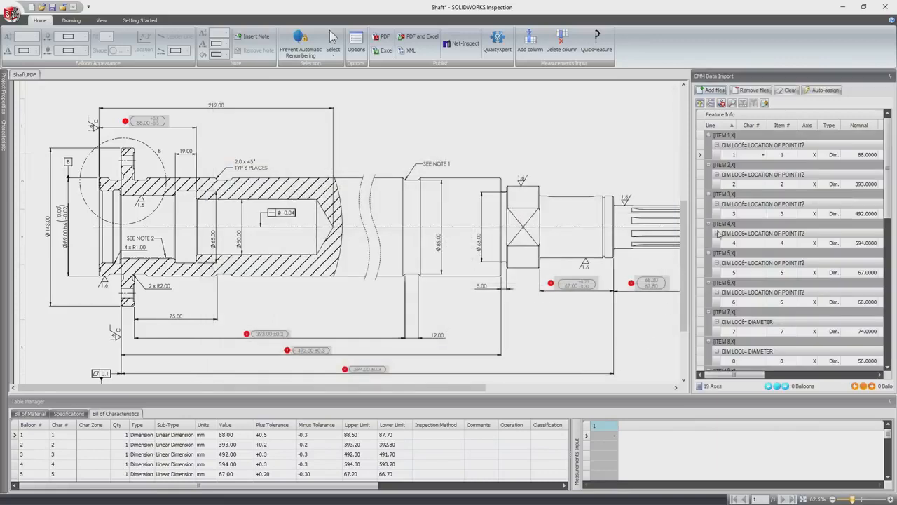
- Auto-assign the imported CMM results to the drawing's characteristics by Item # with the Exact match type, and check the measurements and balloons
click(821, 90)
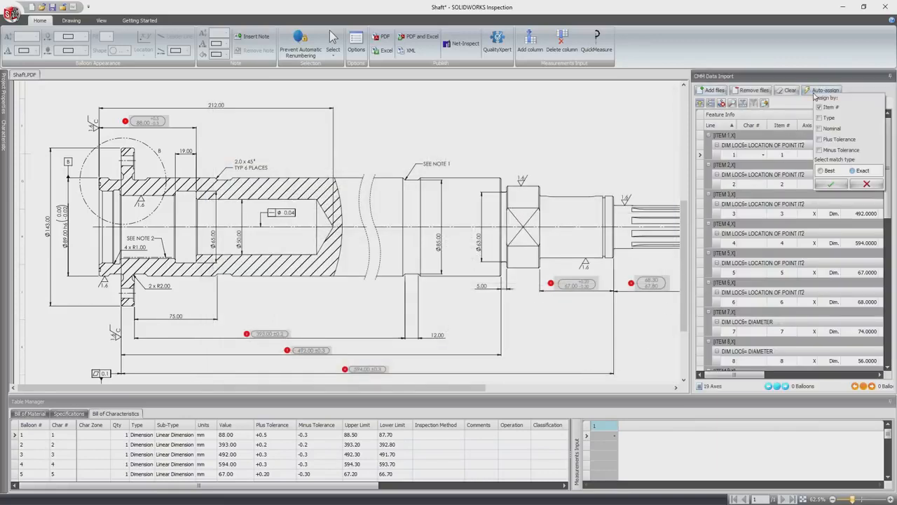
click(832, 185)
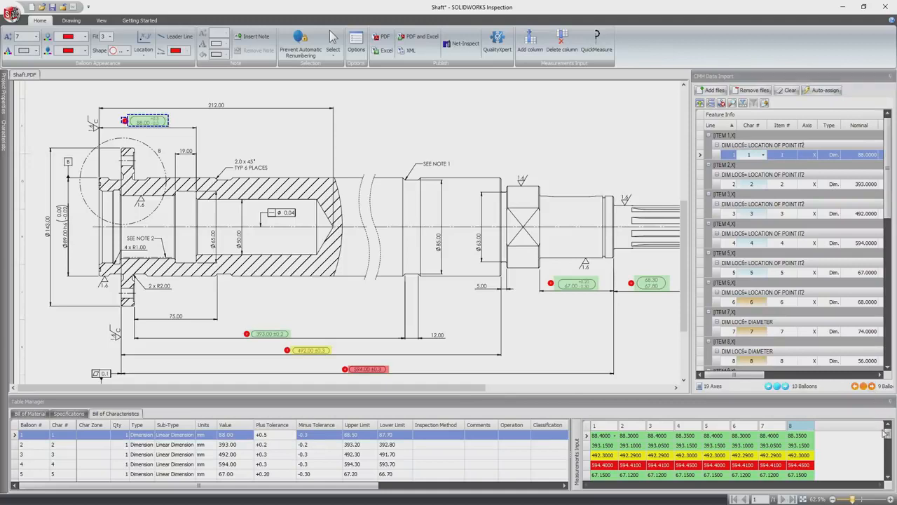
drag(888, 436, 887, 461)
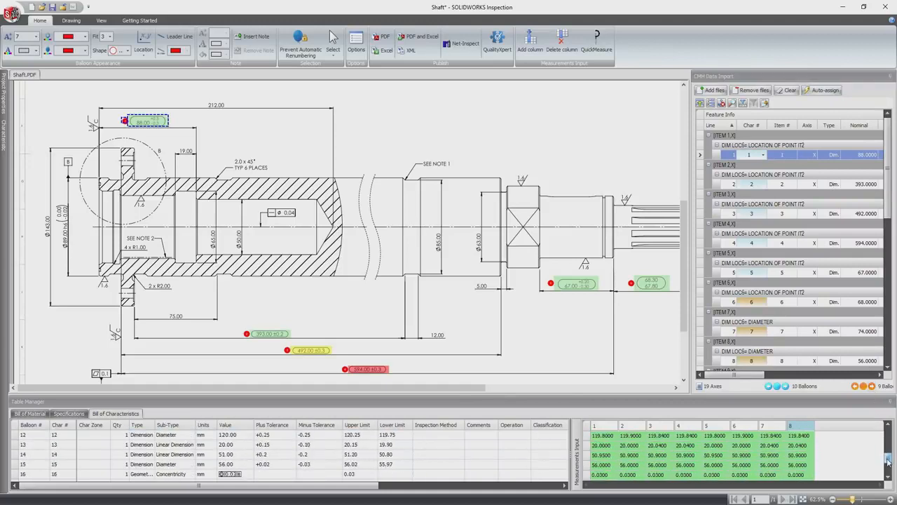
drag(522, 396, 672, 404)
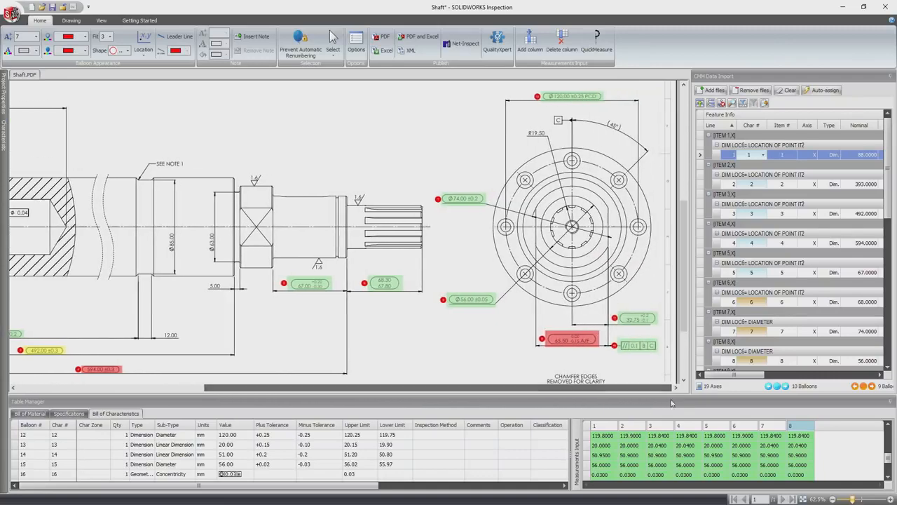
drag(688, 333, 688, 224)
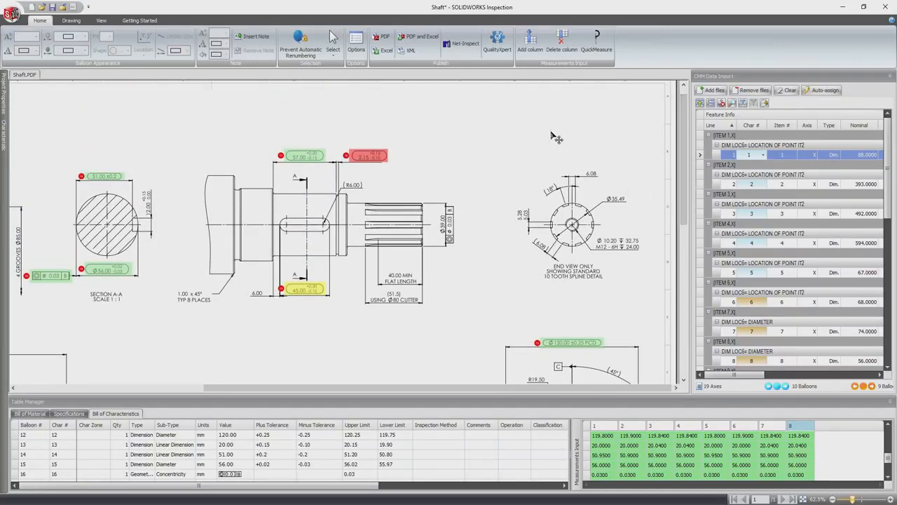
- Publish the project with Shaft.PDF to Net-Inspect as a new Detail, Full FAI and review the Form 3 results online
click(461, 45)
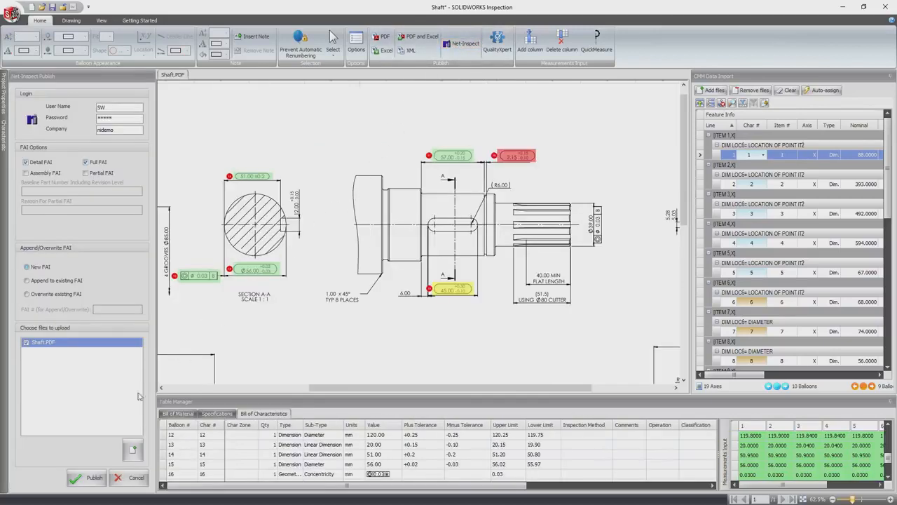
click(92, 480)
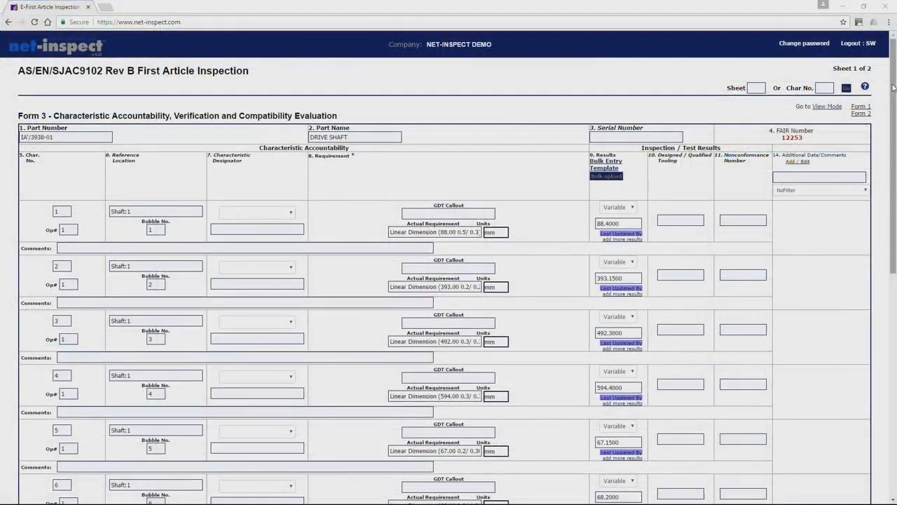
drag(893, 87, 896, 182)
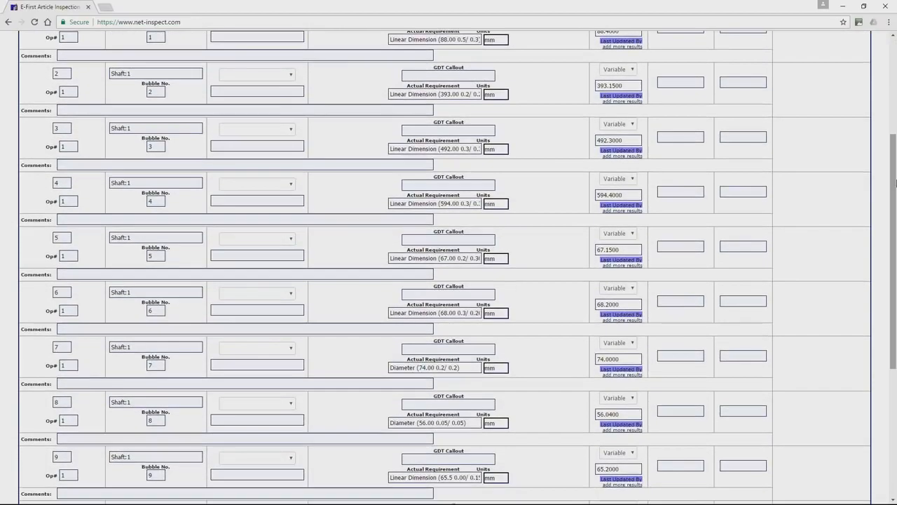